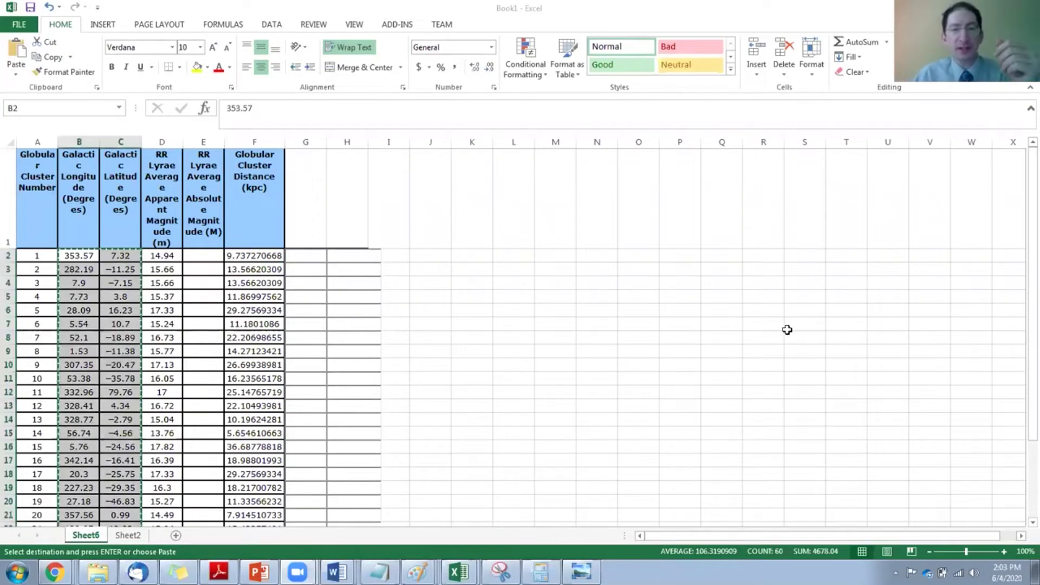
click(787, 328)
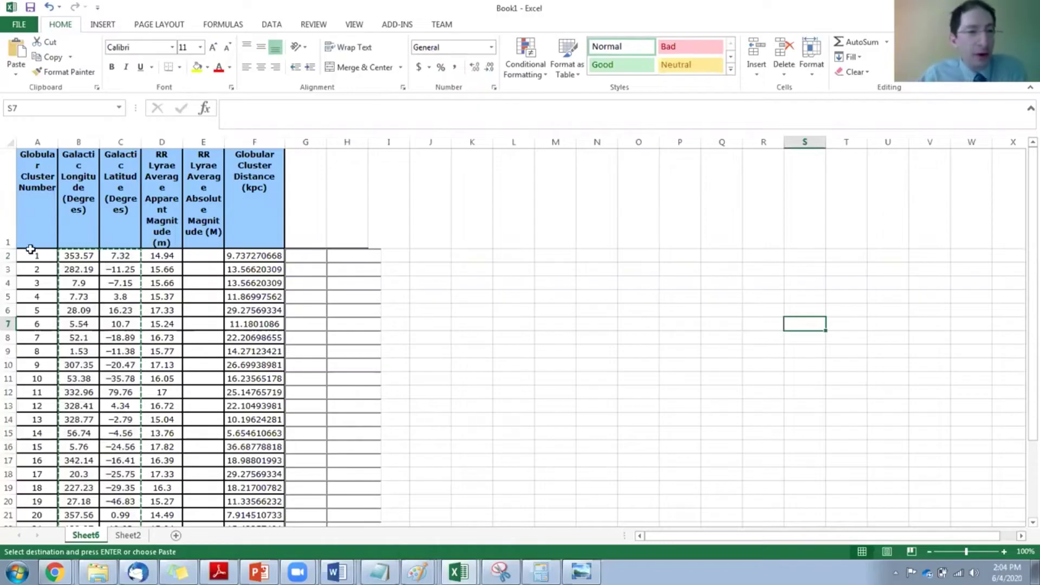
click(35, 252)
scroll(38, 292, down, 6)
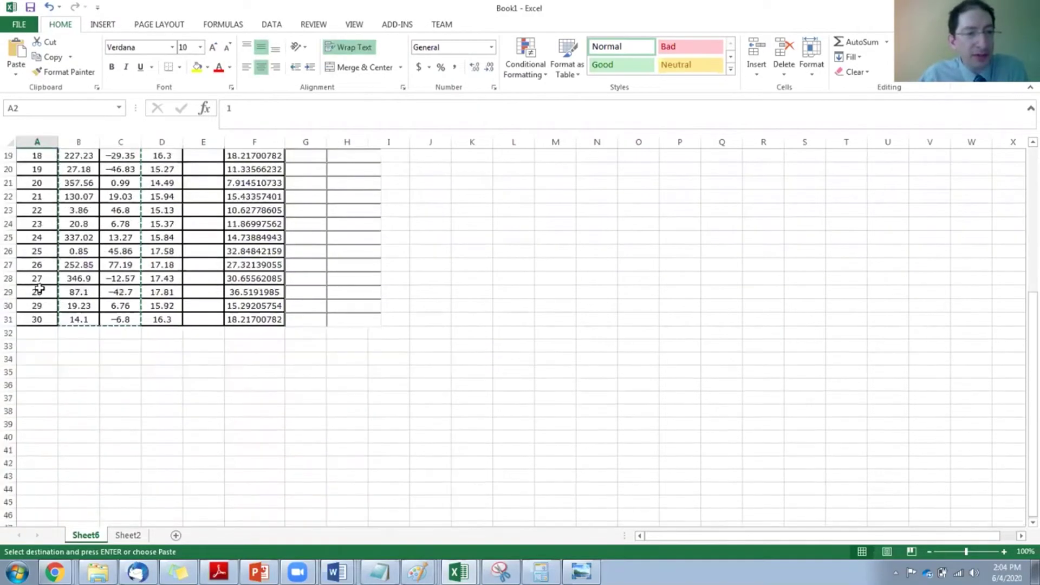
scroll(42, 330, up, 6)
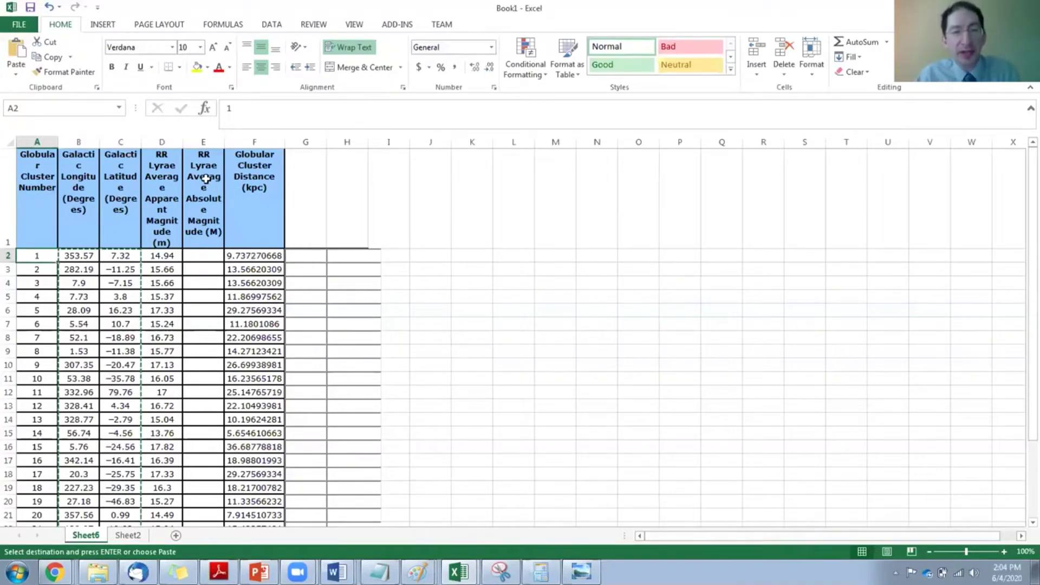
click(206, 268)
click(207, 282)
click(206, 296)
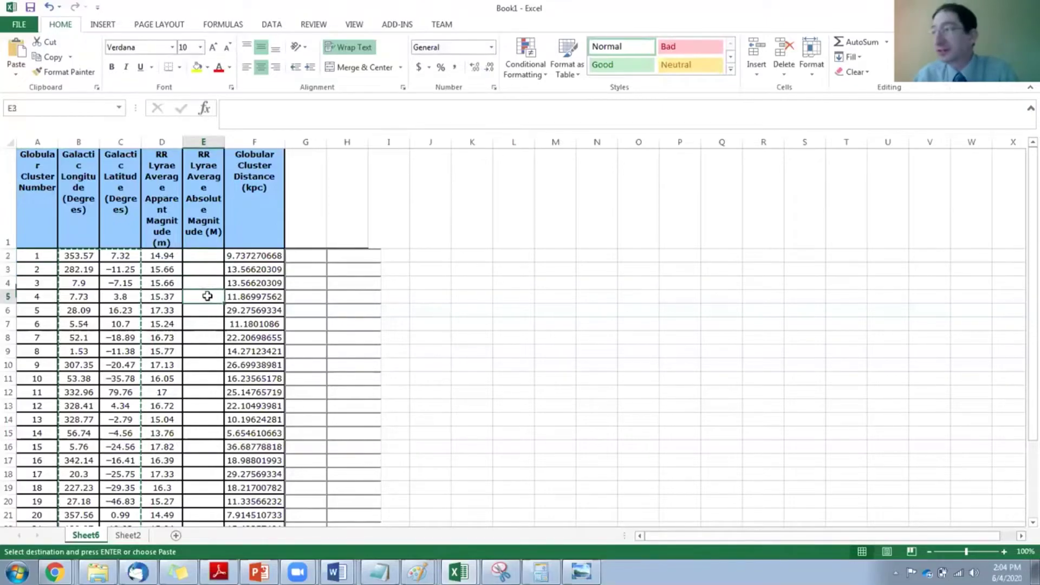
drag(241, 255, 243, 338)
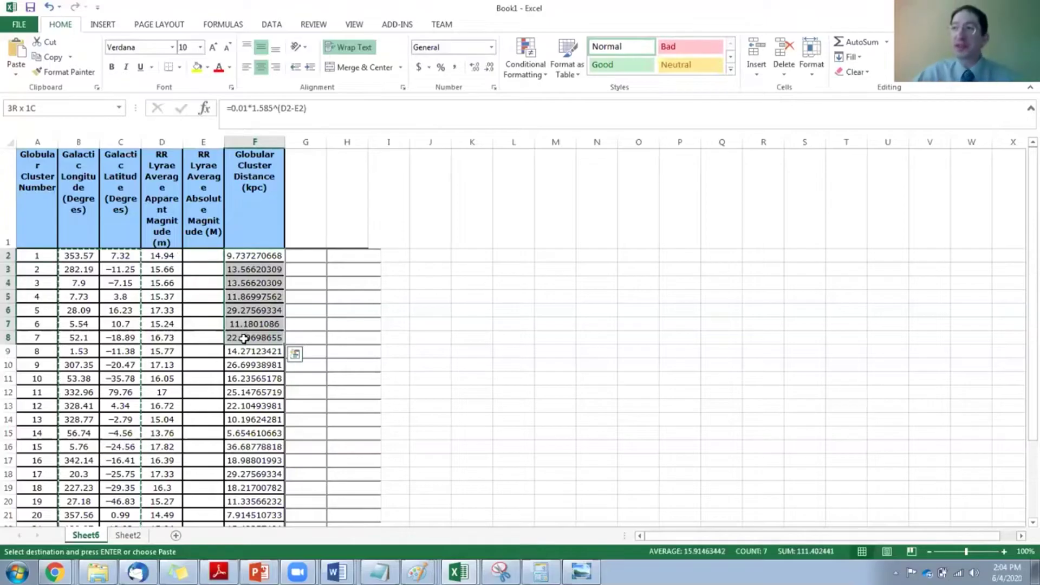
click(442, 322)
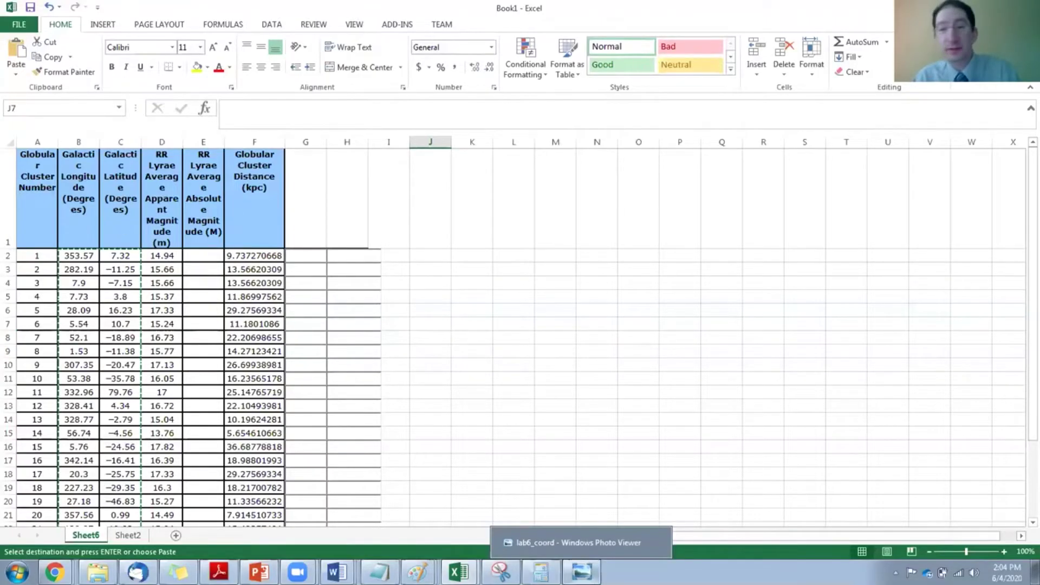
click(581, 571)
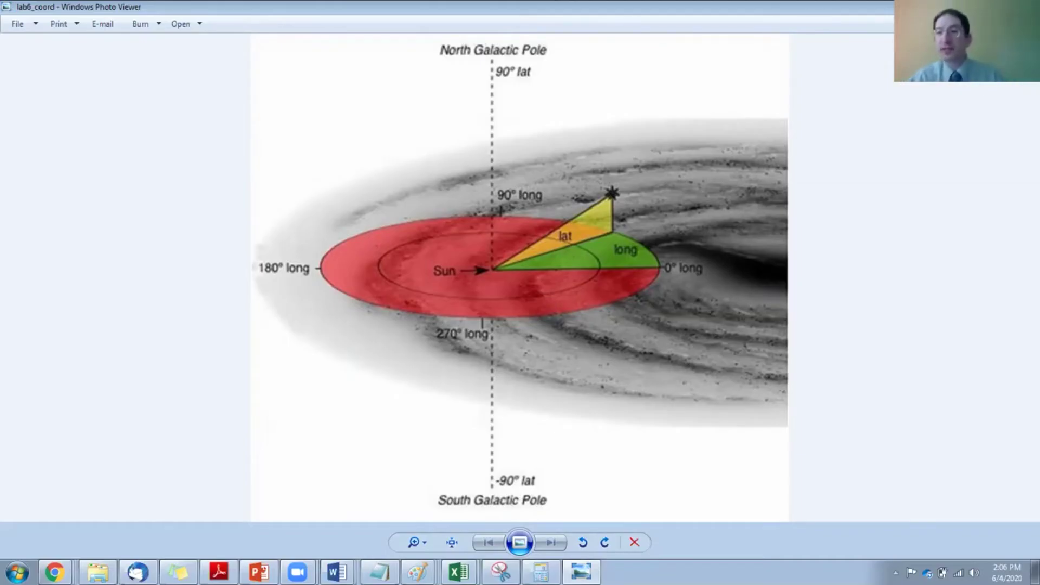
key(alt+Tab)
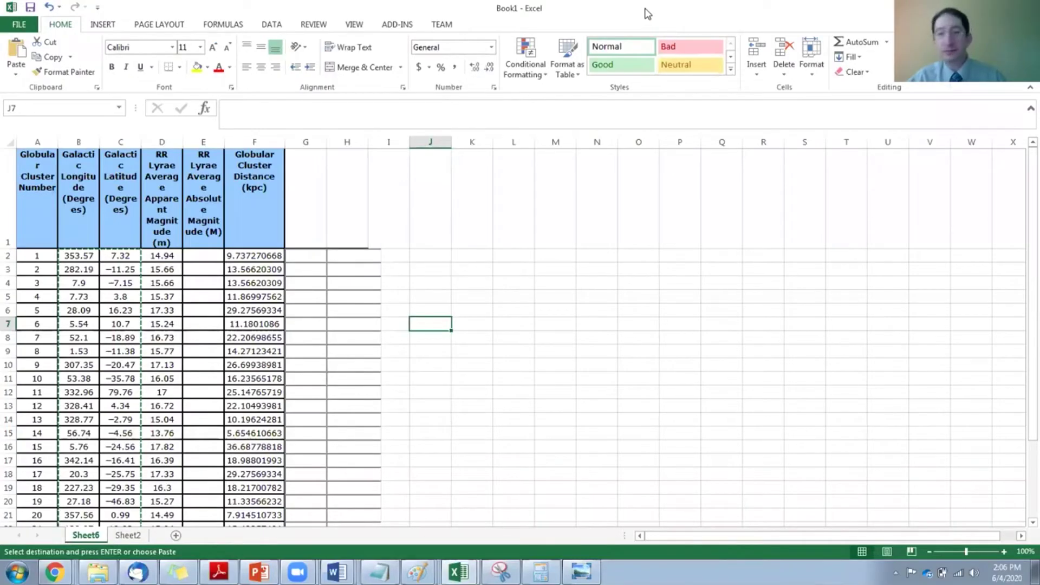
key(alt+Tab)
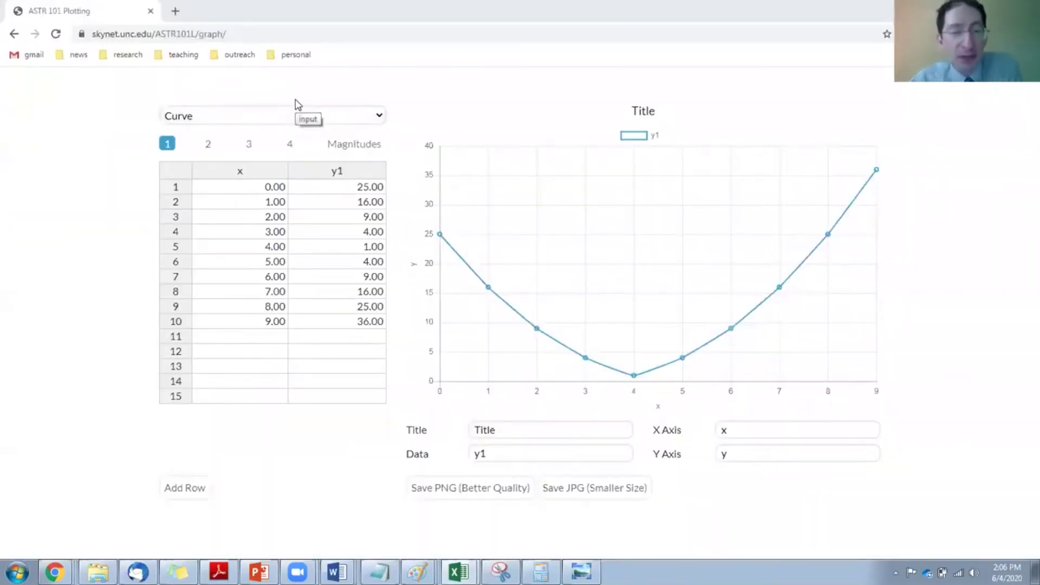
Step: Make a Scatter chart of the Longitude, Latitude and Distance columns, then bring Excel back maximized
click(224, 122)
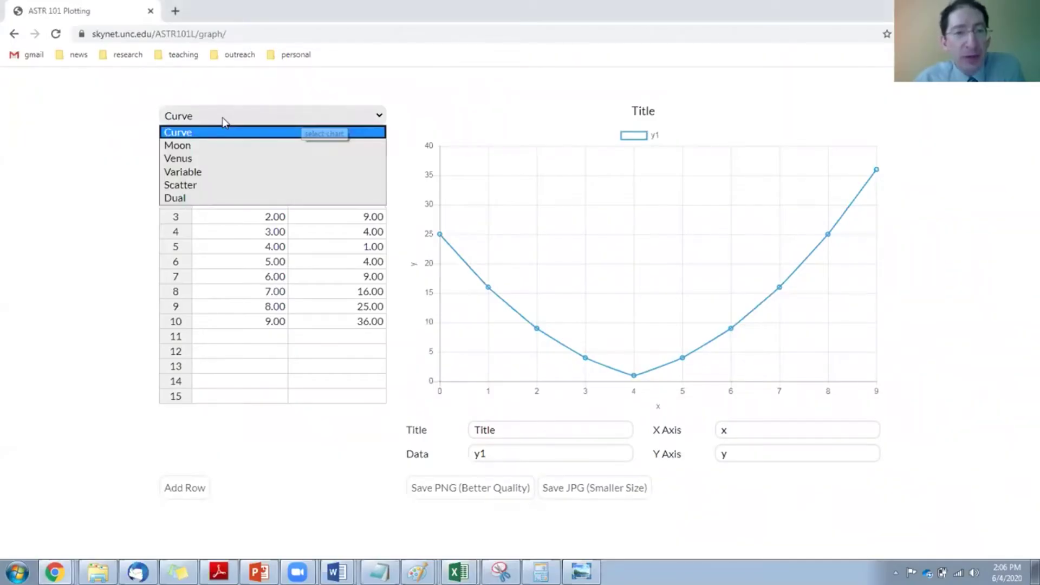
click(181, 185)
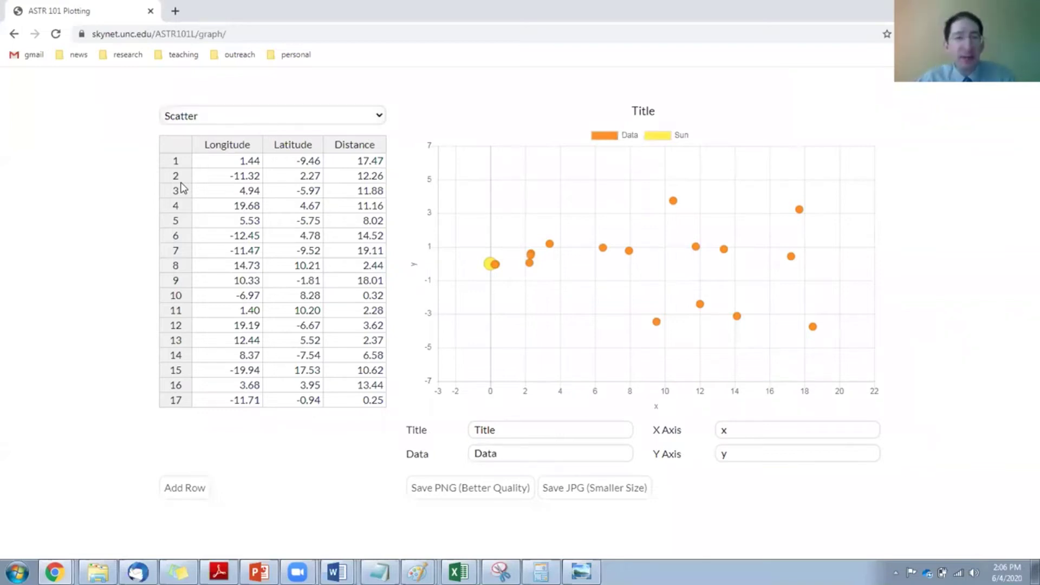
click(229, 149)
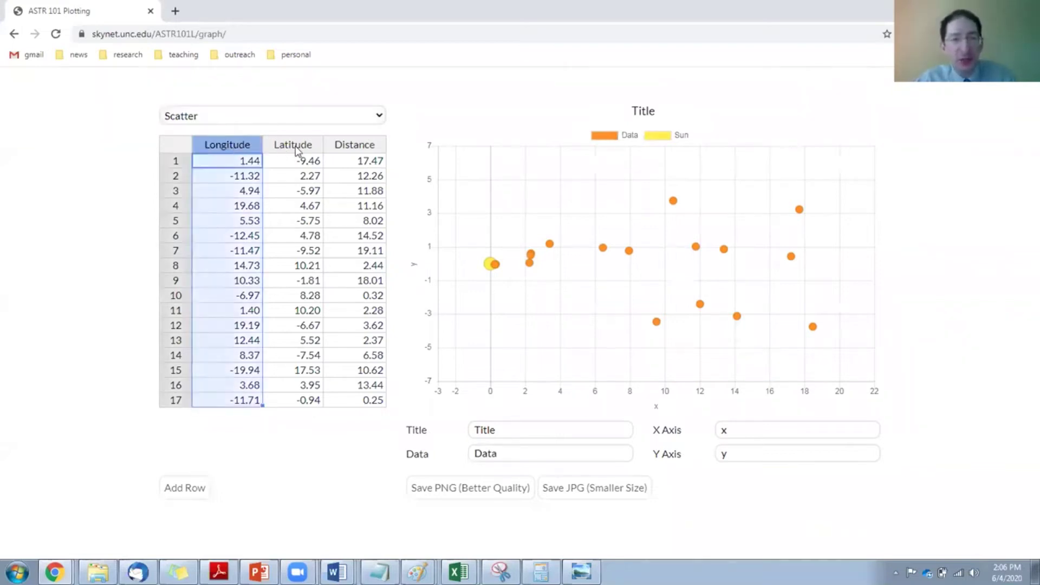
click(295, 146)
click(364, 145)
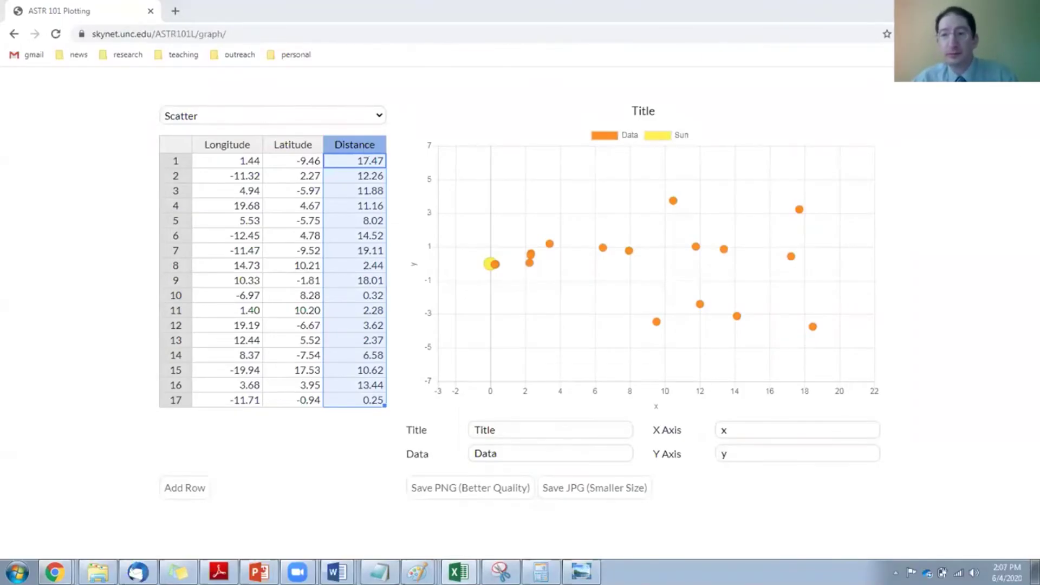
key(alt+Tab)
double_click(695, 50)
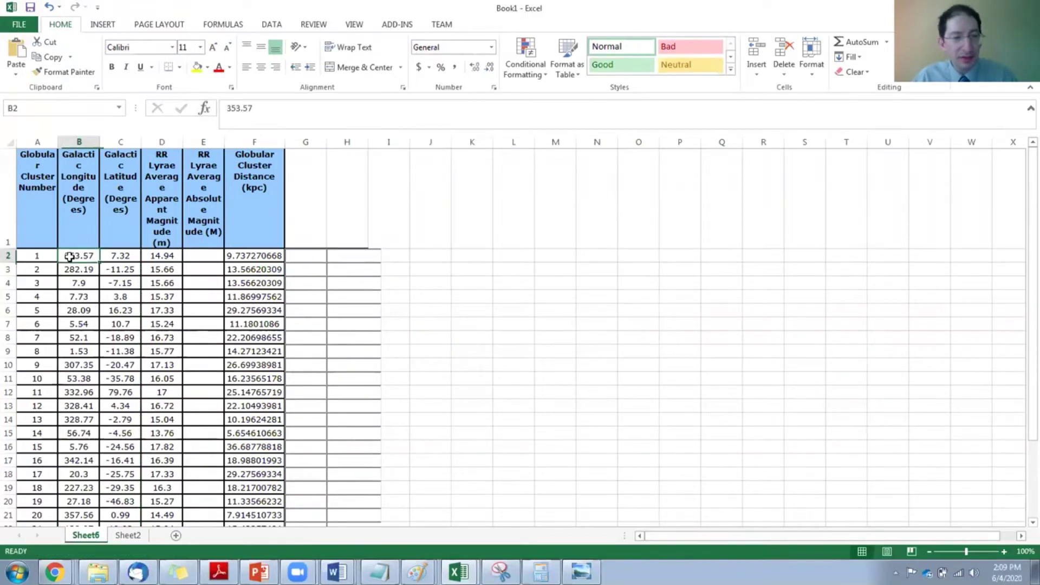
Step: Copy the 30 clusters' longitude and latitude (B2:C31) into the plot table's Longitude/Latitude columns
drag(69, 257, 130, 497)
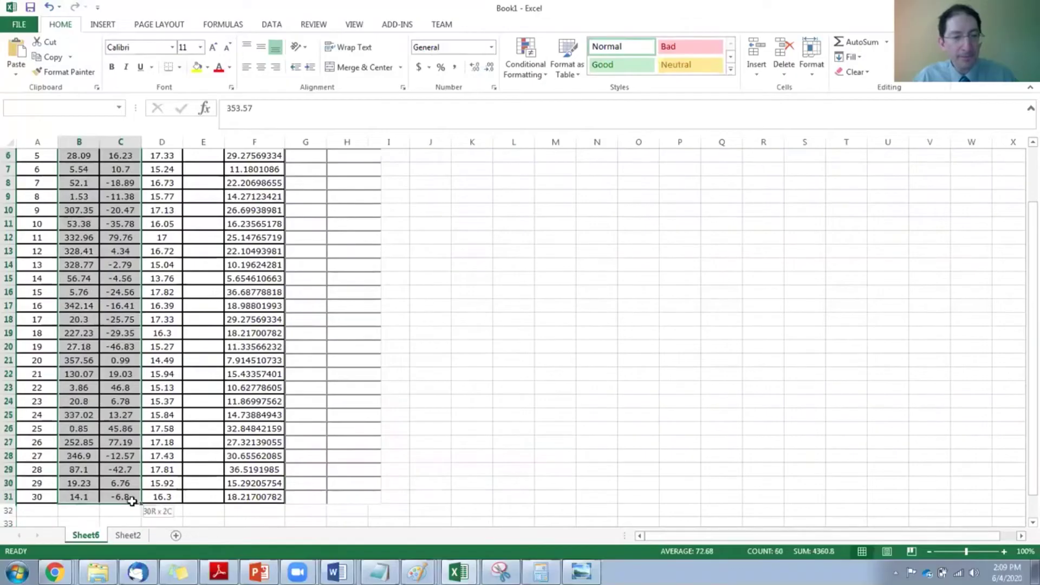
key(ctrl+c)
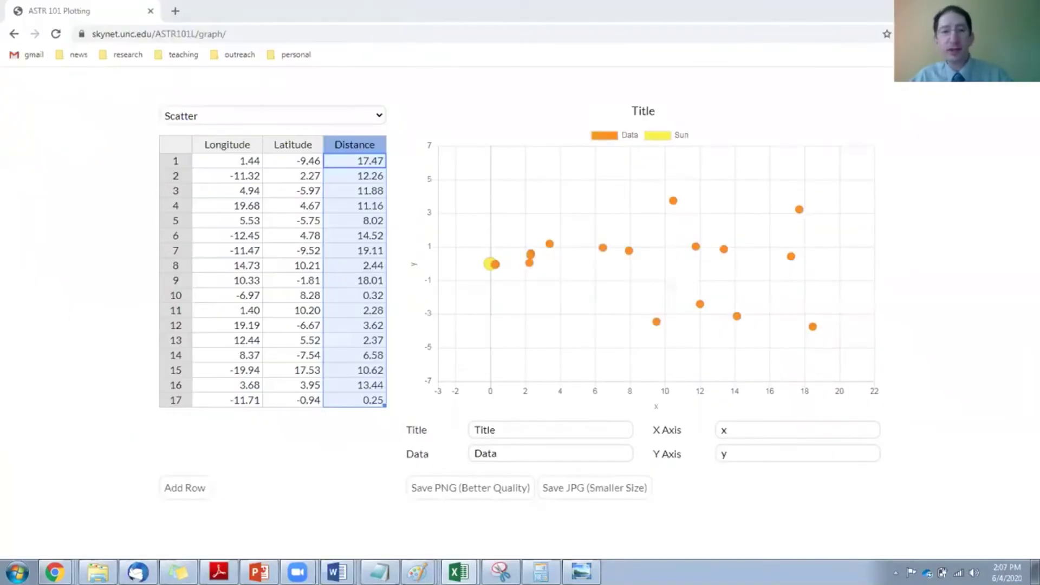
click(244, 162)
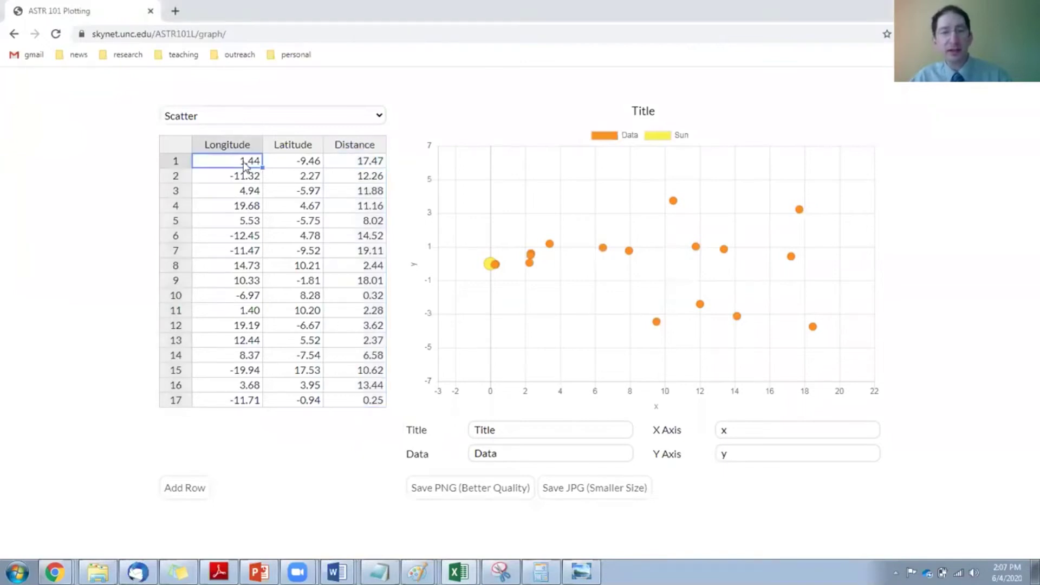
key(ctrl+v)
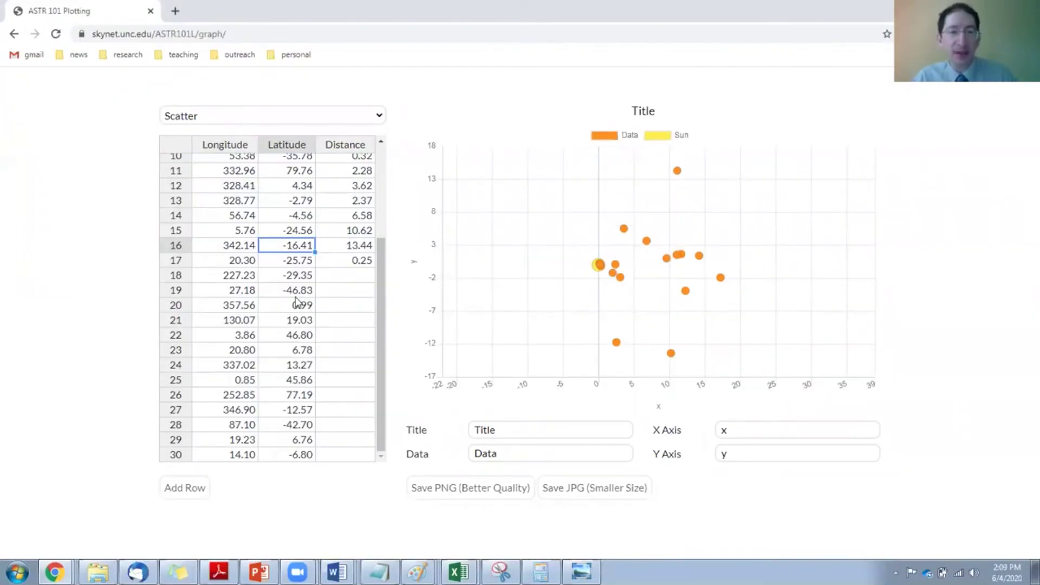
Step: Copy the cluster distances in kpc from column F of the Book1 workbook
scroll(302, 304, up, 3)
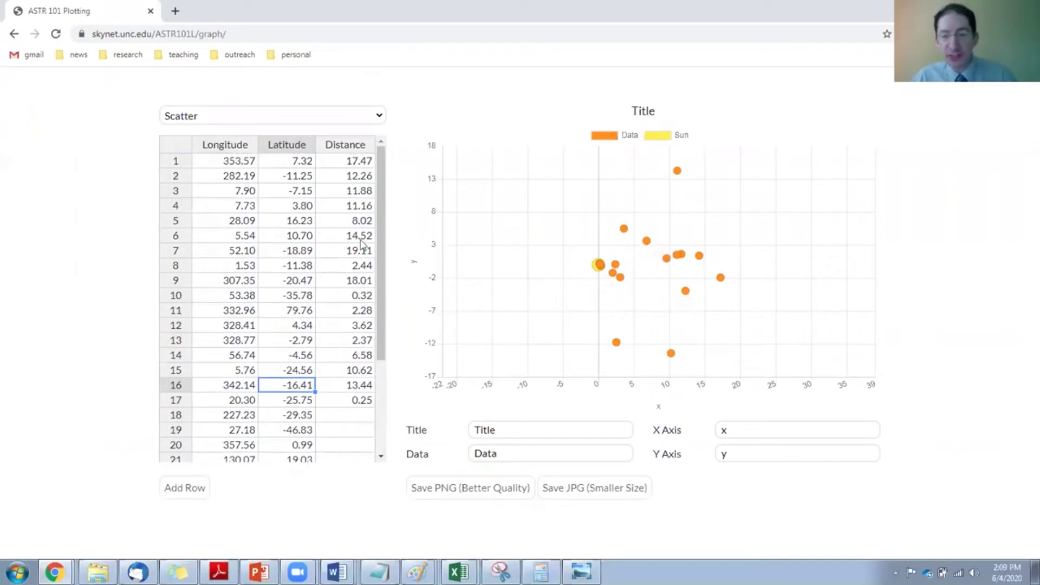
click(458, 571)
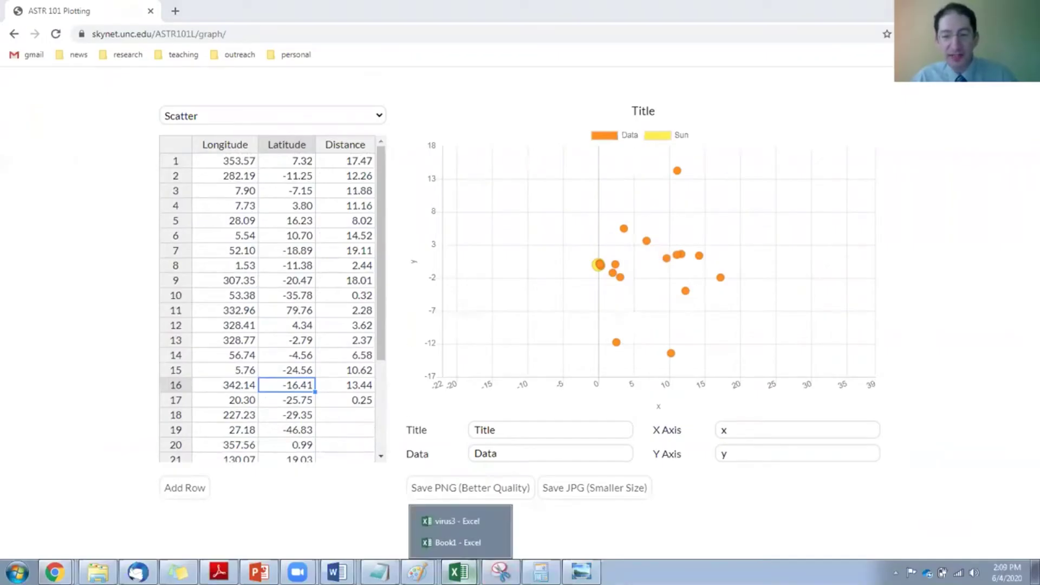
click(462, 544)
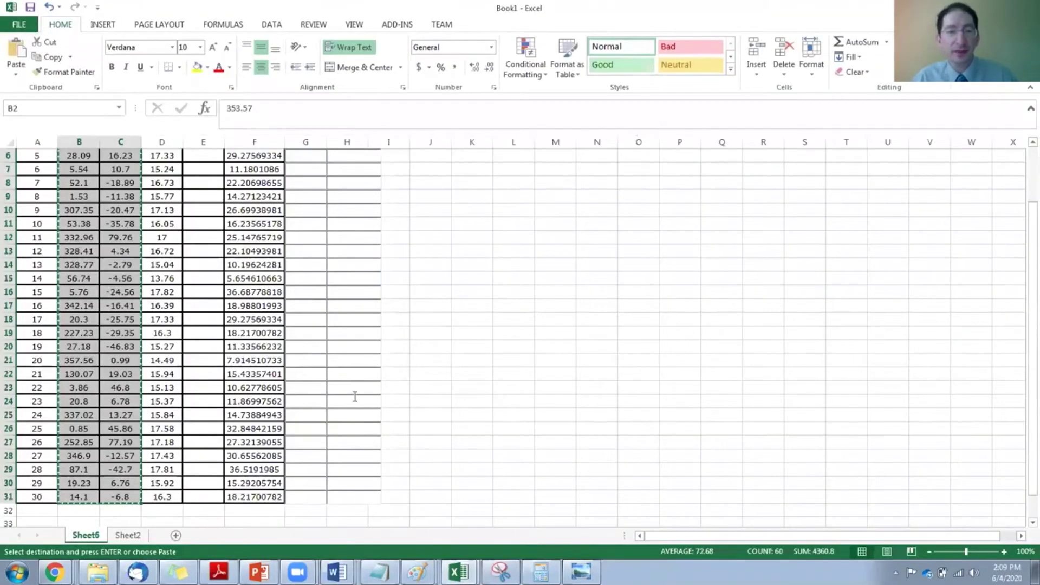
drag(260, 496, 256, 253)
key(ctrl+c)
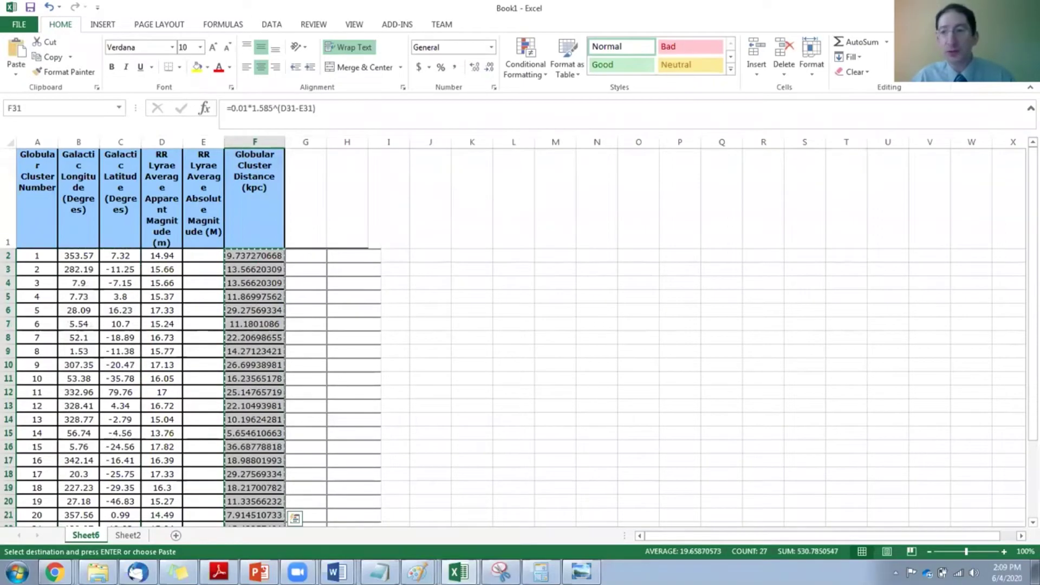
Step: Paste the distances into the plot table's Distance column, starting at row 1
key(alt+Tab)
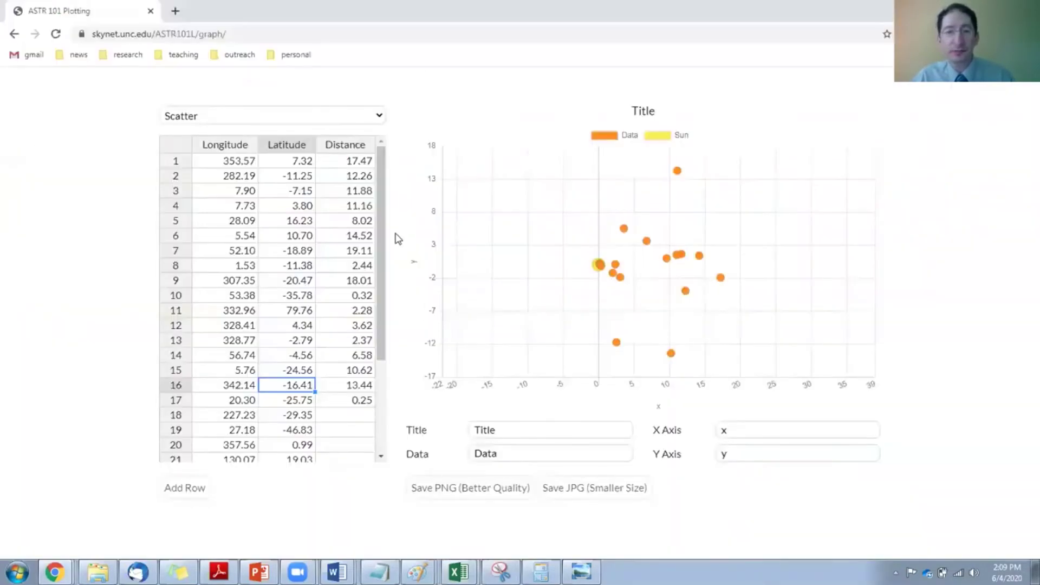
click(353, 165)
key(ctrl+v)
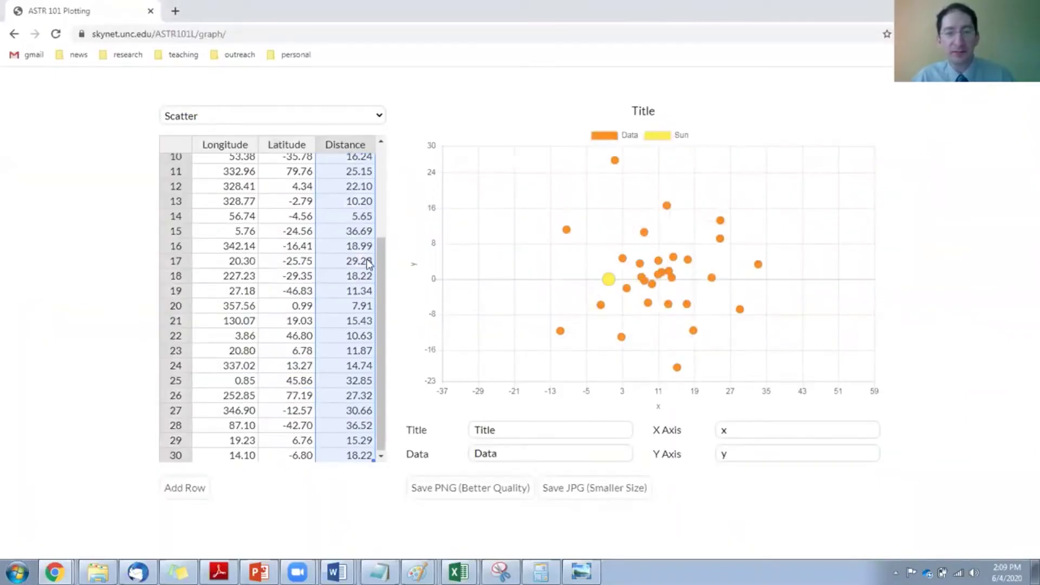
drag(382, 286, 383, 192)
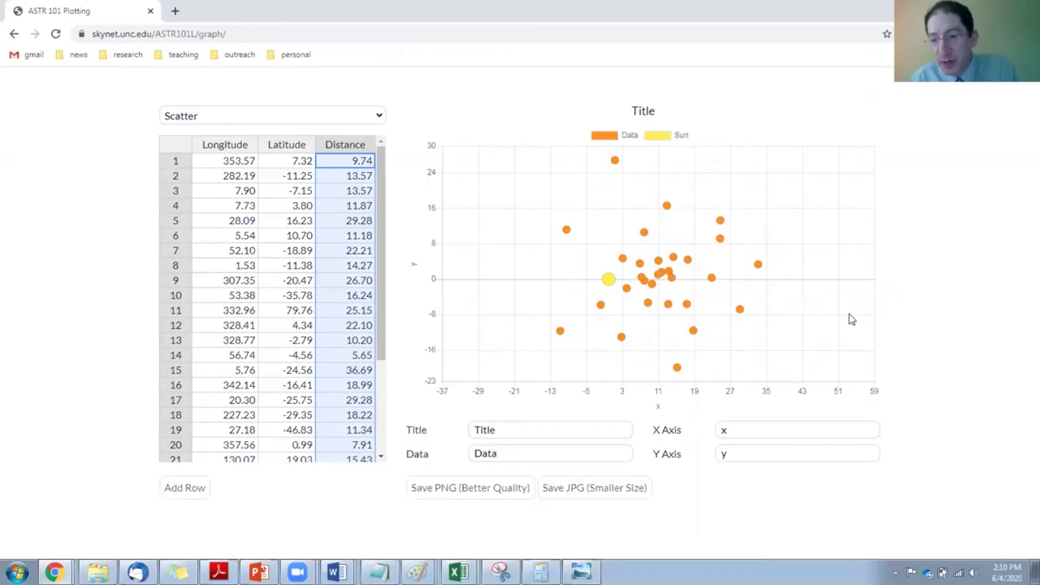
mouse_move(609, 289)
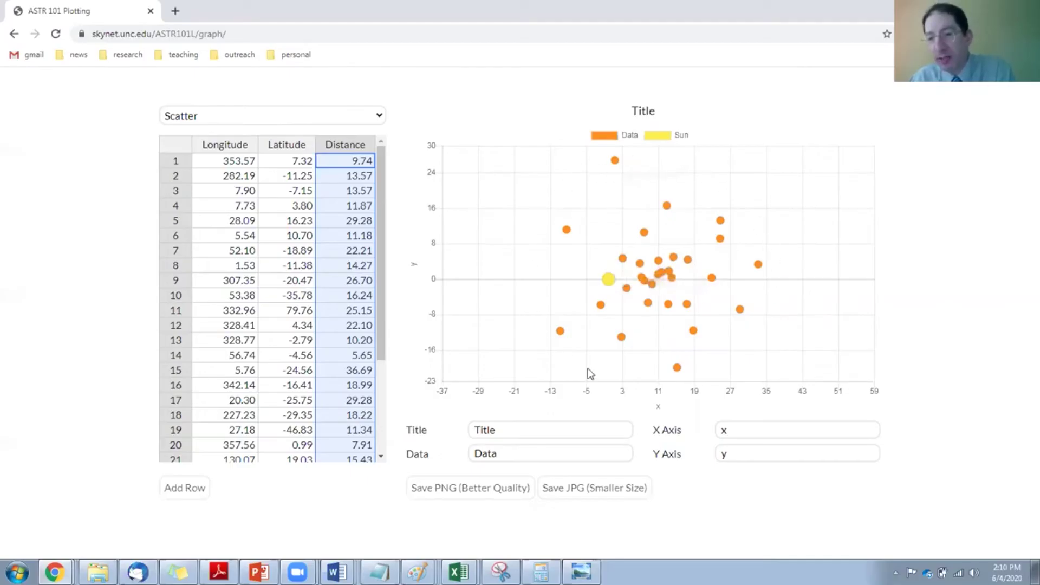
mouse_move(654, 288)
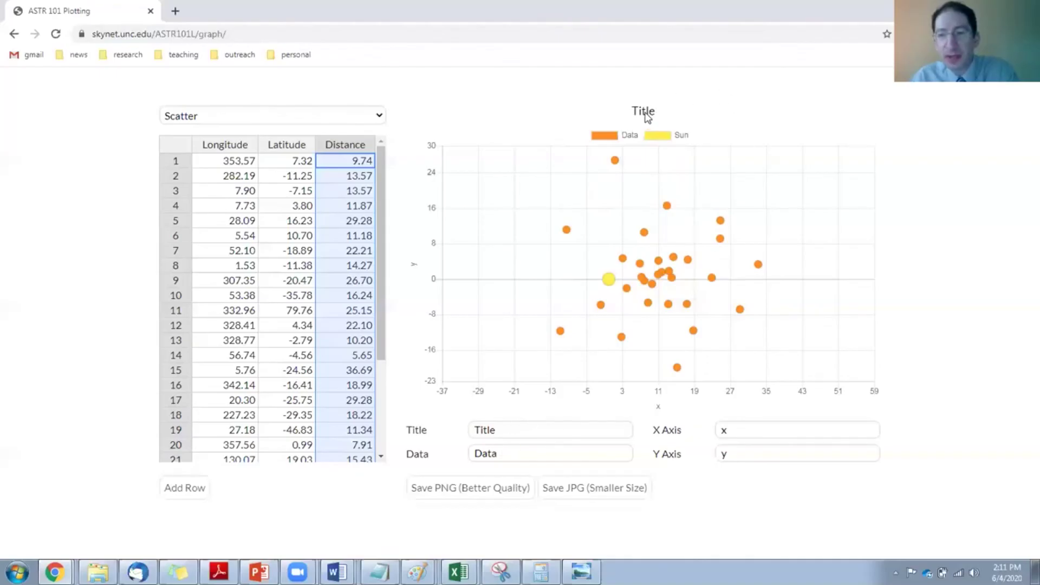
Step: Replace the placeholder title with 'Top-Down Map of the Milky Way' and name the series 'Globular Clusters'
drag(493, 429, 448, 430)
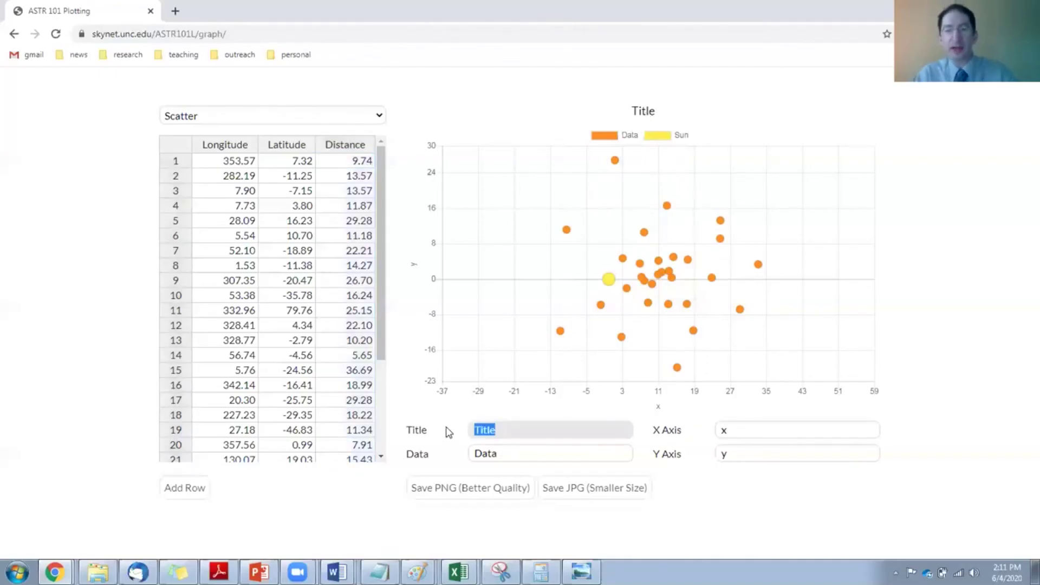
text(Top-=)
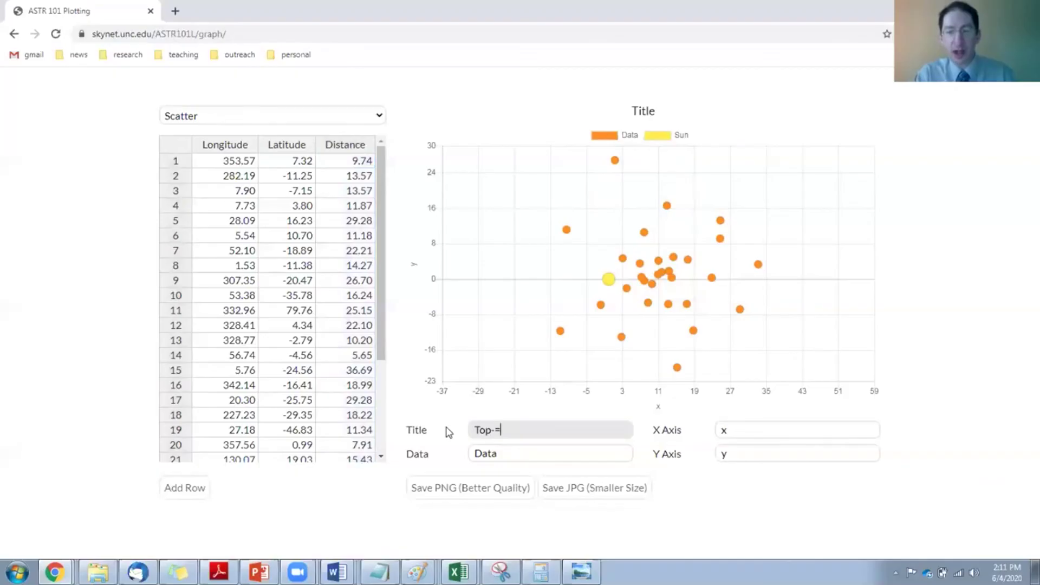
key(BackSpace)
text(Down)
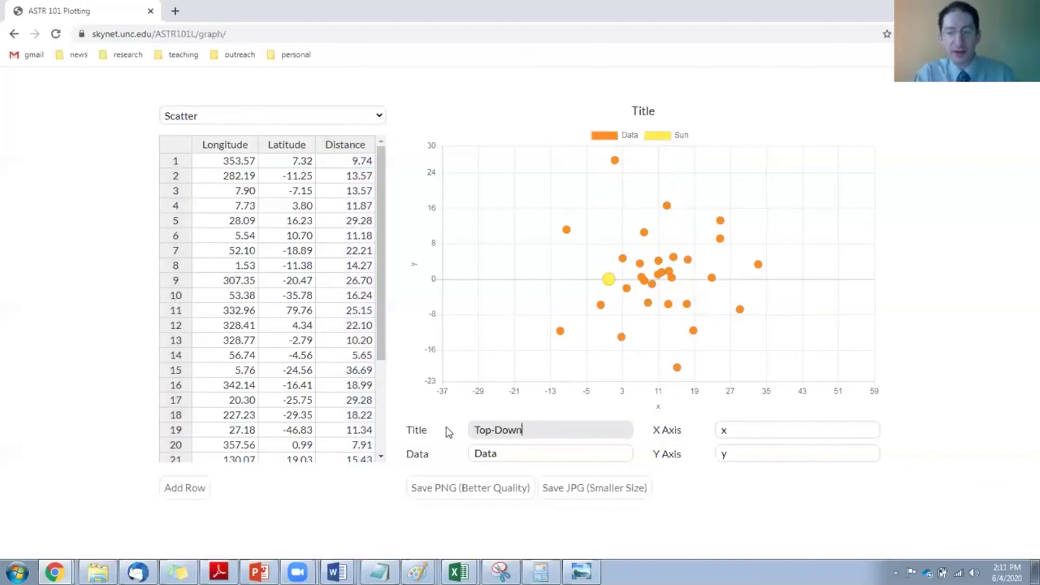
text( Vi)
key(BackSpace)
key(BackSpace)
key(BackSpace)
text(Map )
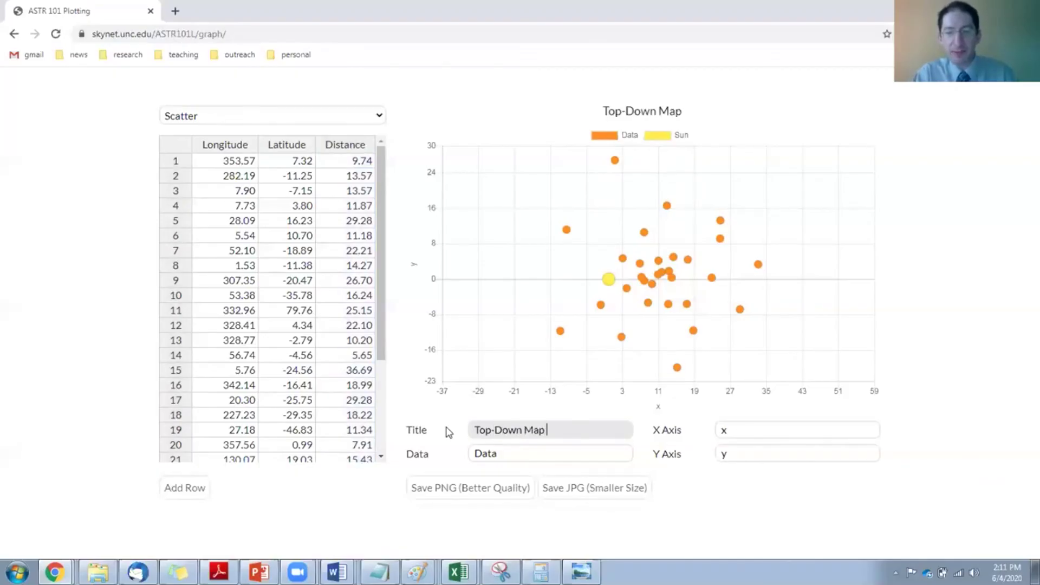
text(of the Milky Way)
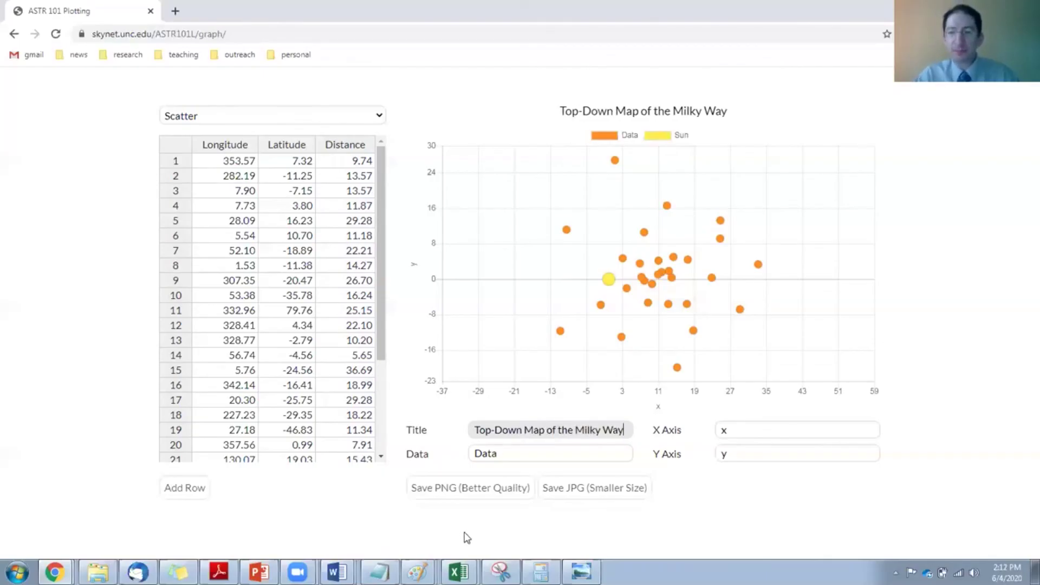
key(Tab)
text(Gl)
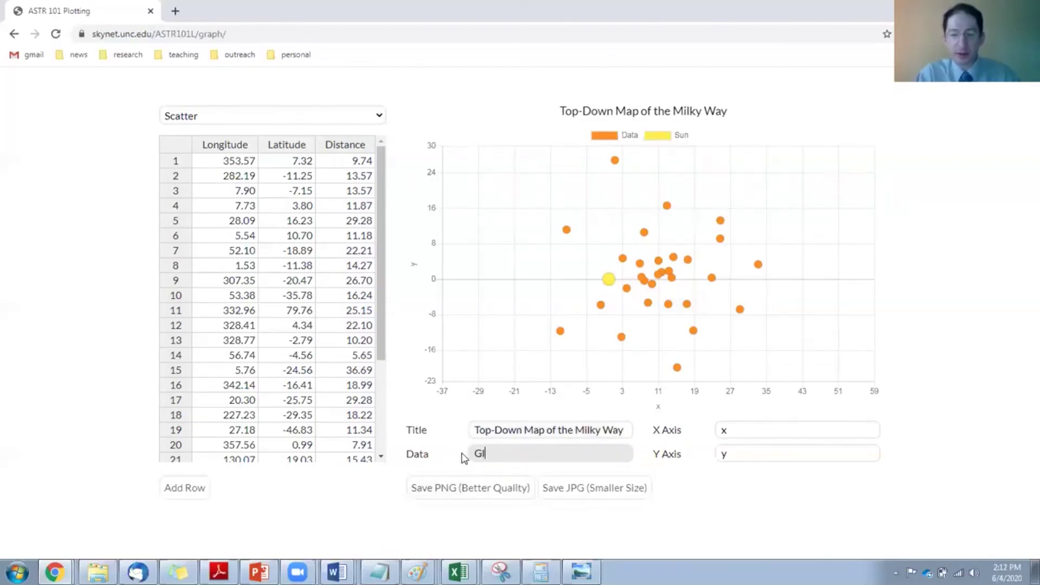
text(obular Clusters)
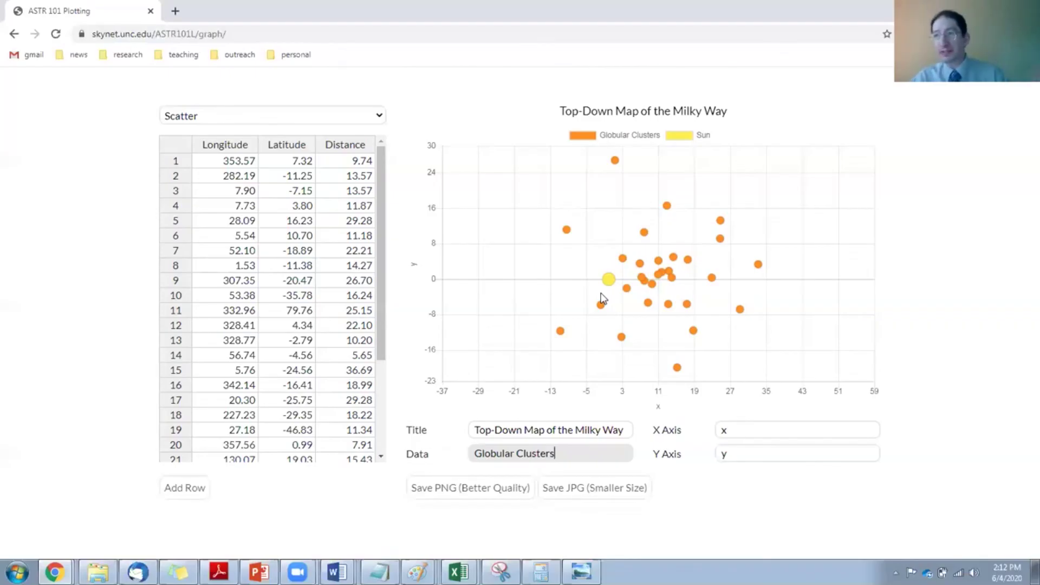
Step: Add '(kpc)' to both axis labels, giving 'x (kpc)' and 'y (kpc)'
click(787, 431)
text((kpc)
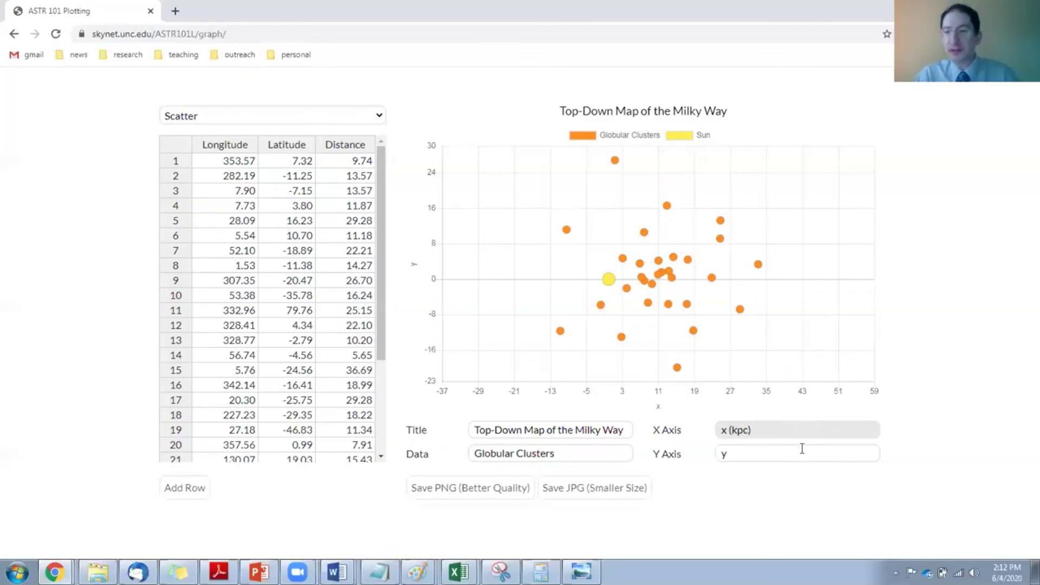
click(800, 455)
text((kpc)
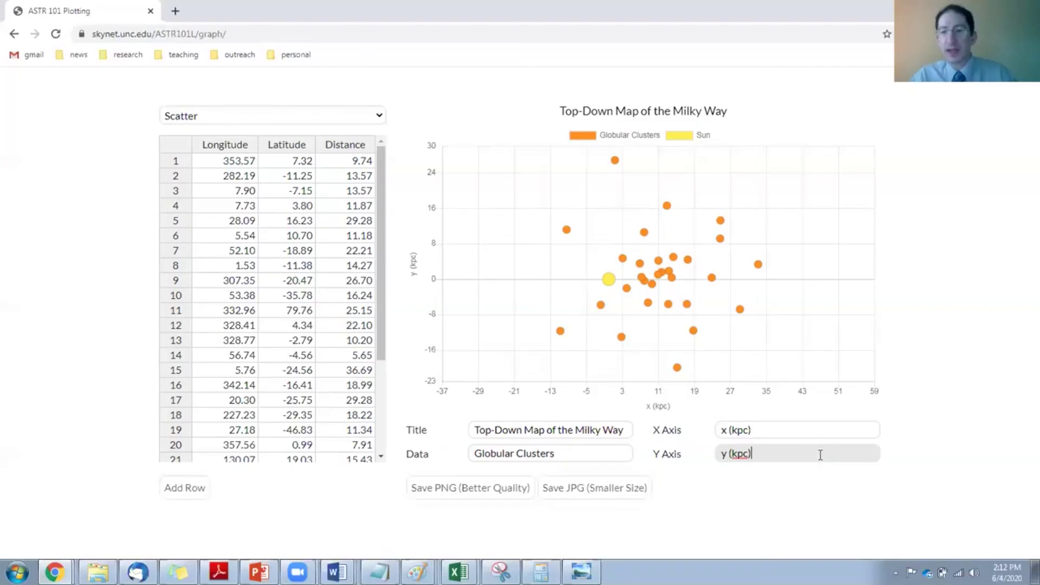
click(727, 497)
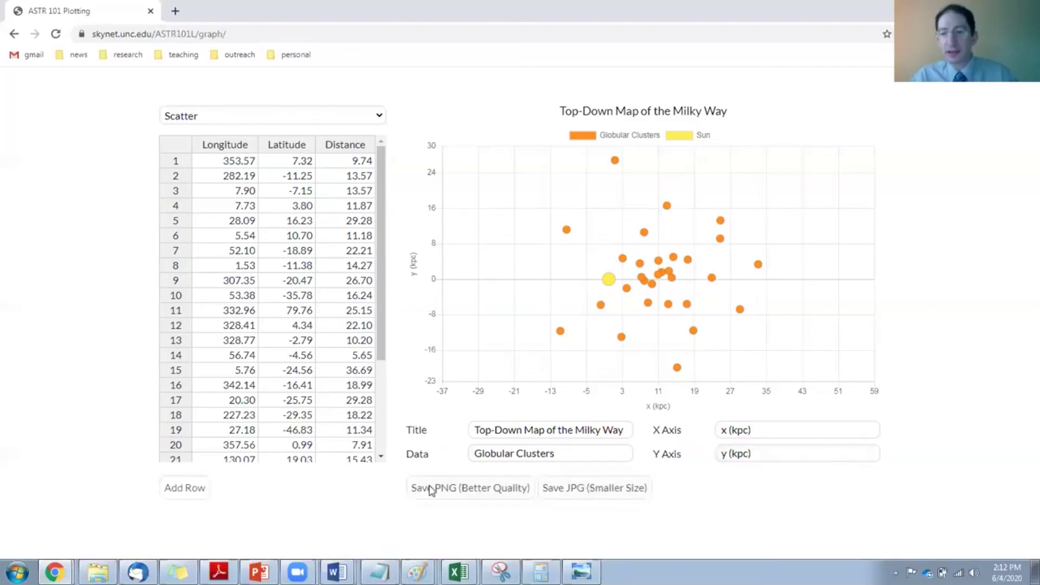